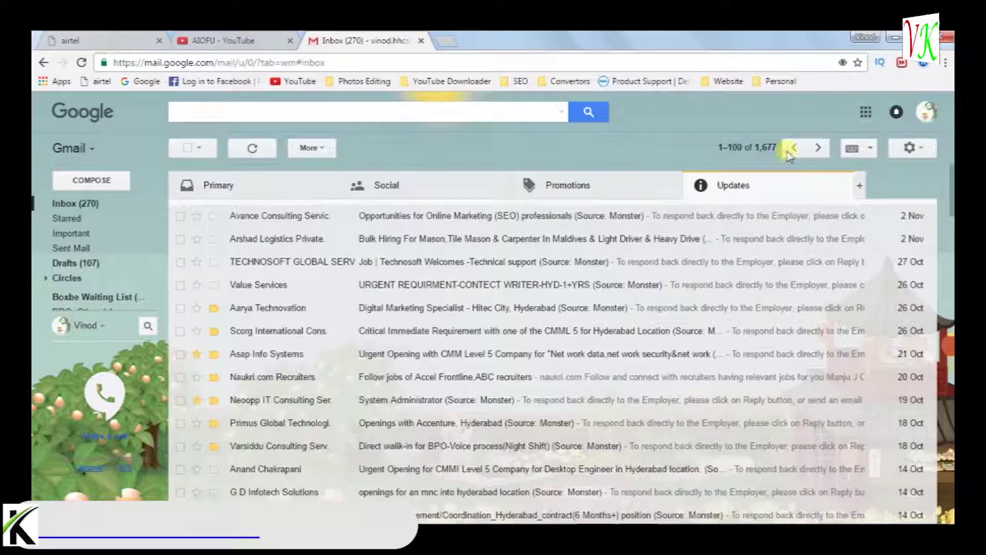
- Open the settings dropdown from the gear icon at the top right of the Gmail inbox
click(913, 148)
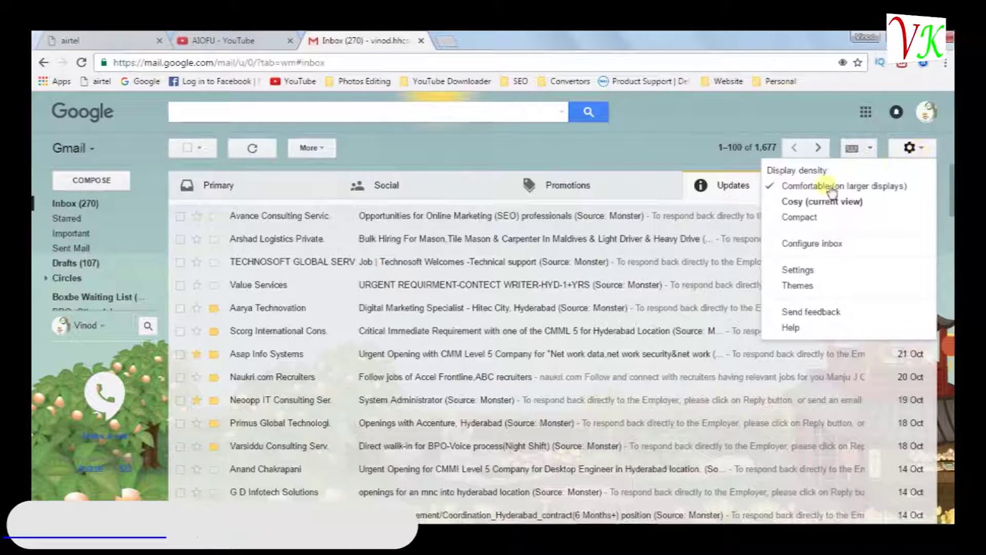
- On Gmail's Forwarding and POP/IMAP settings tab, enable POP for all mail and save
click(809, 271)
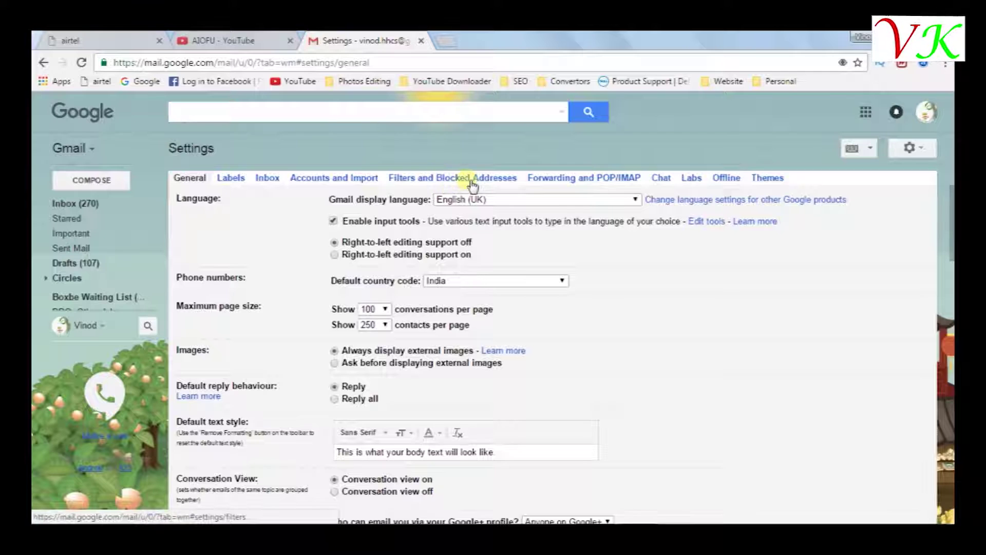
click(576, 180)
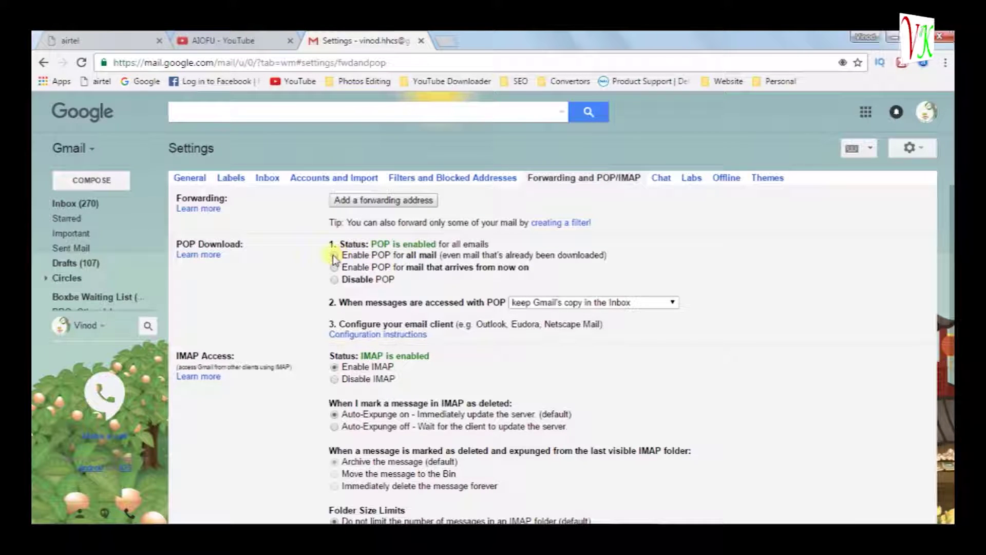
scroll(406, 221, down, 3)
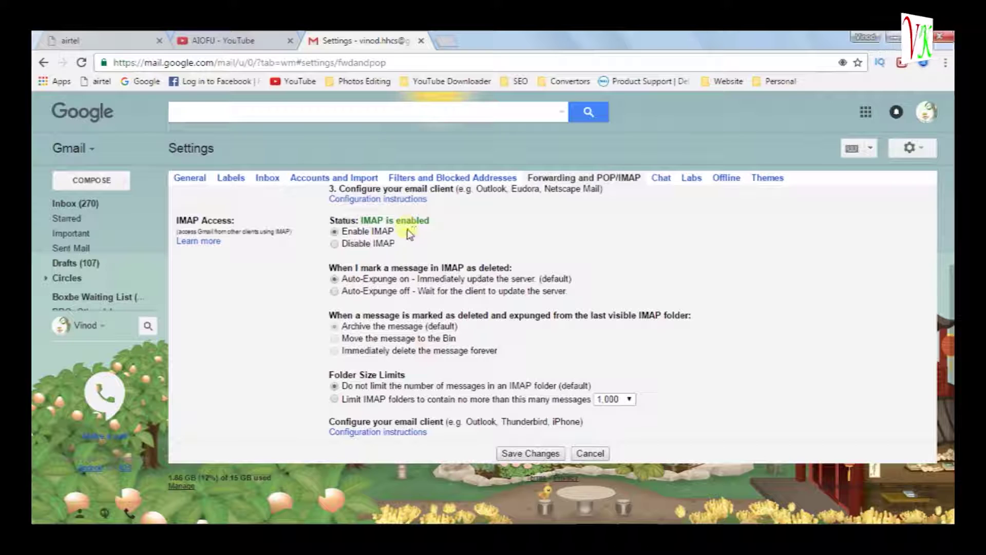
click(511, 453)
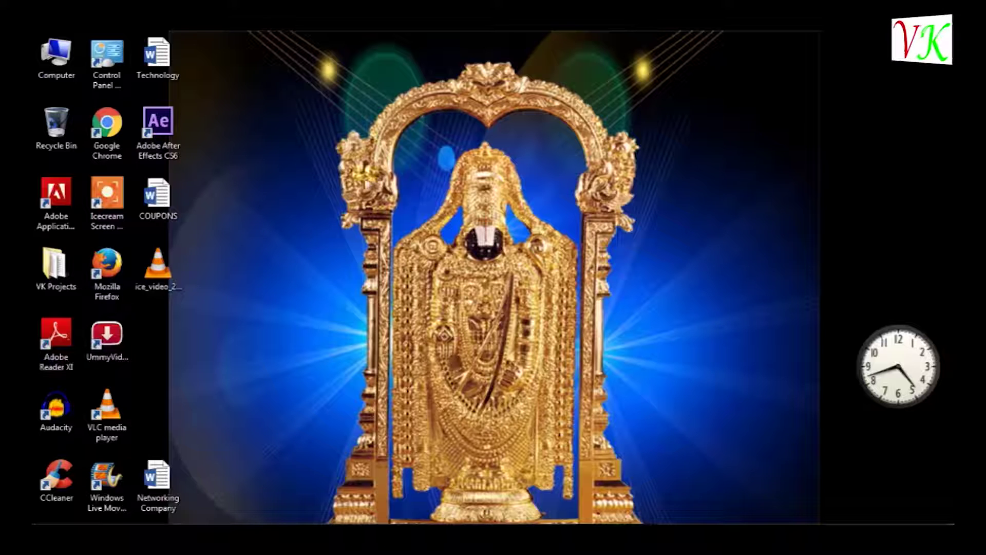
- Refresh the desktop and launch Outlook 2013 from a Start search for 'outlook'
right_click(351, 166)
click(382, 216)
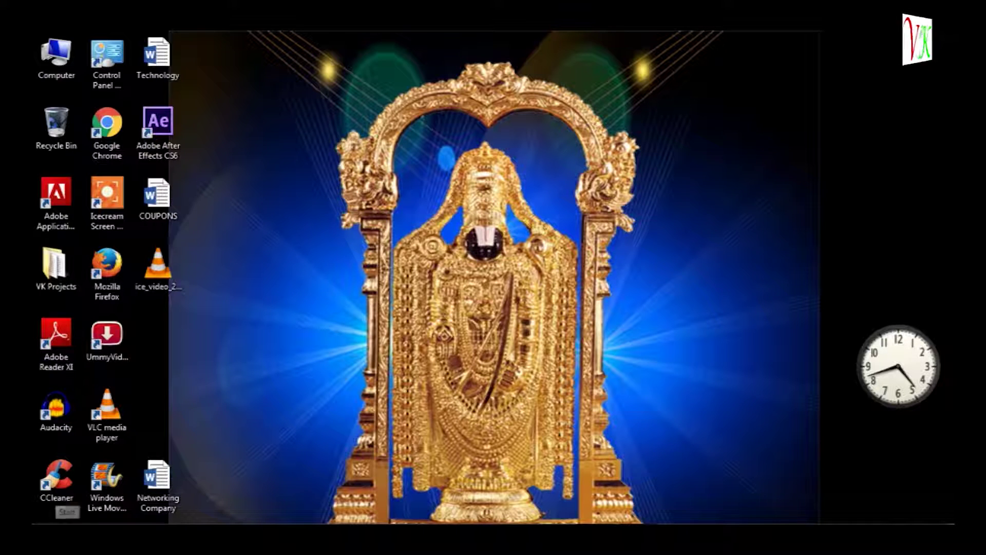
click(66, 514)
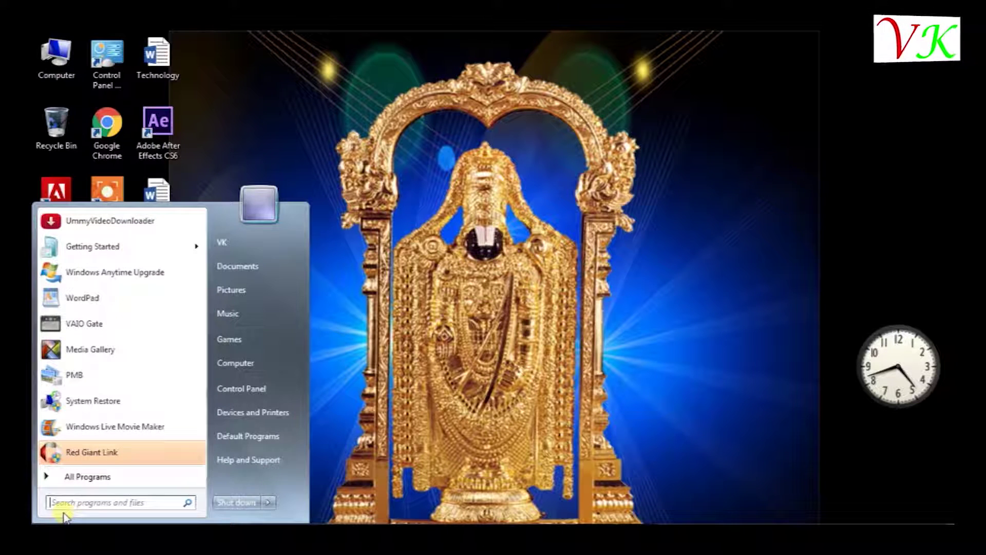
text(outlook)
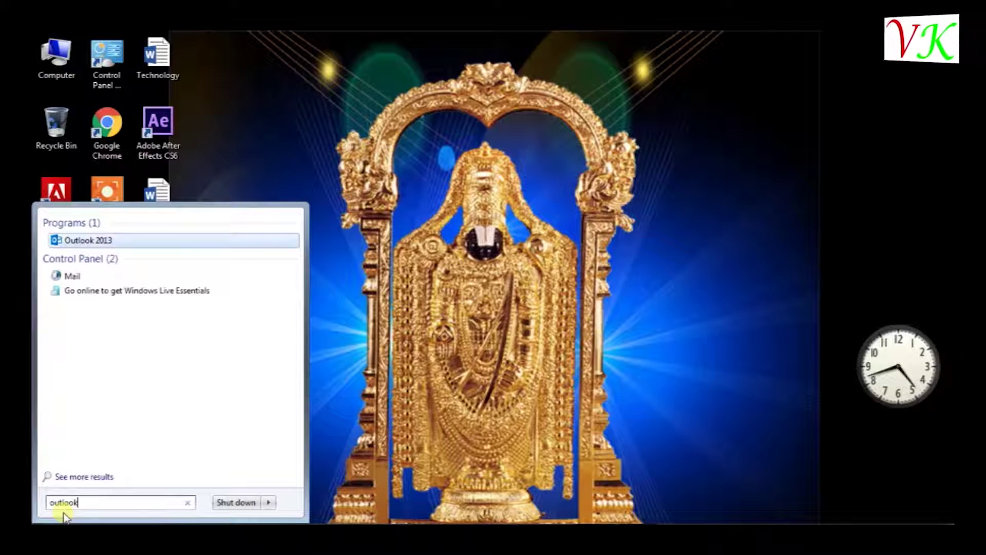
click(132, 252)
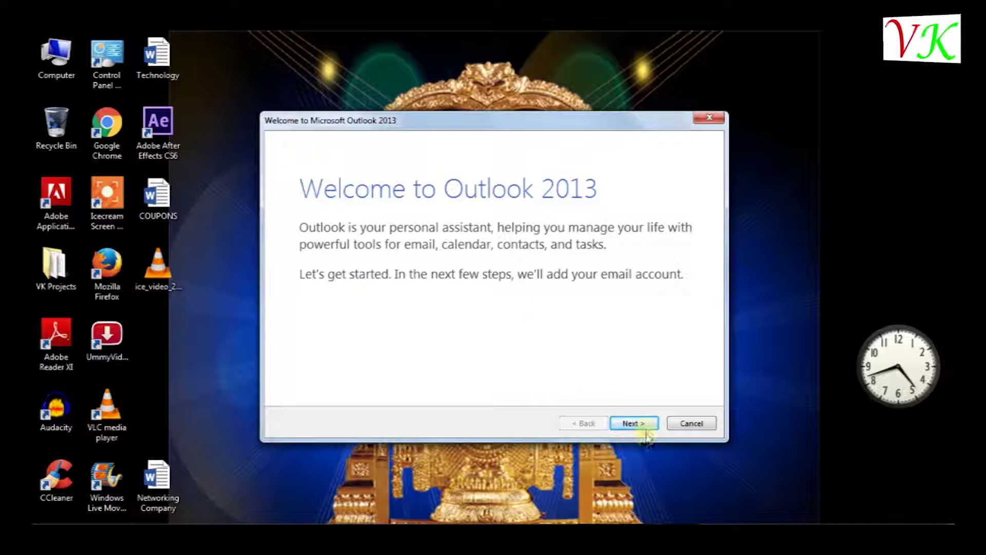
- In the account wizard, choose manual setup with the POP or IMAP service type
click(633, 423)
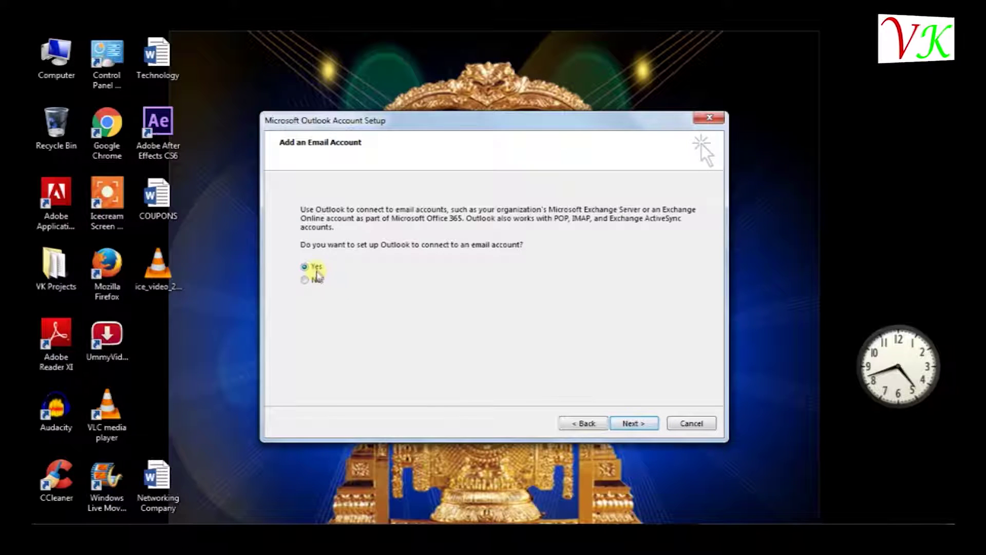
click(633, 422)
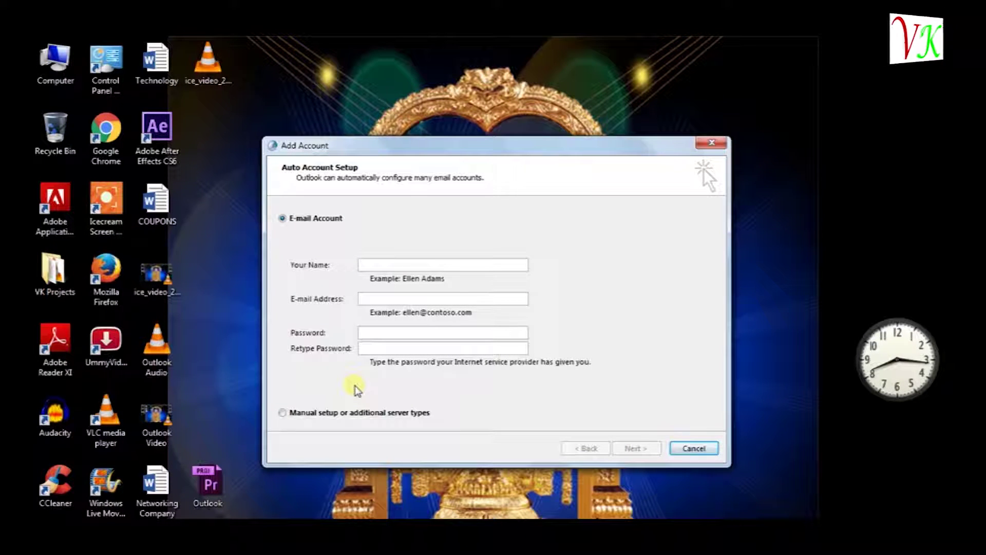
click(287, 416)
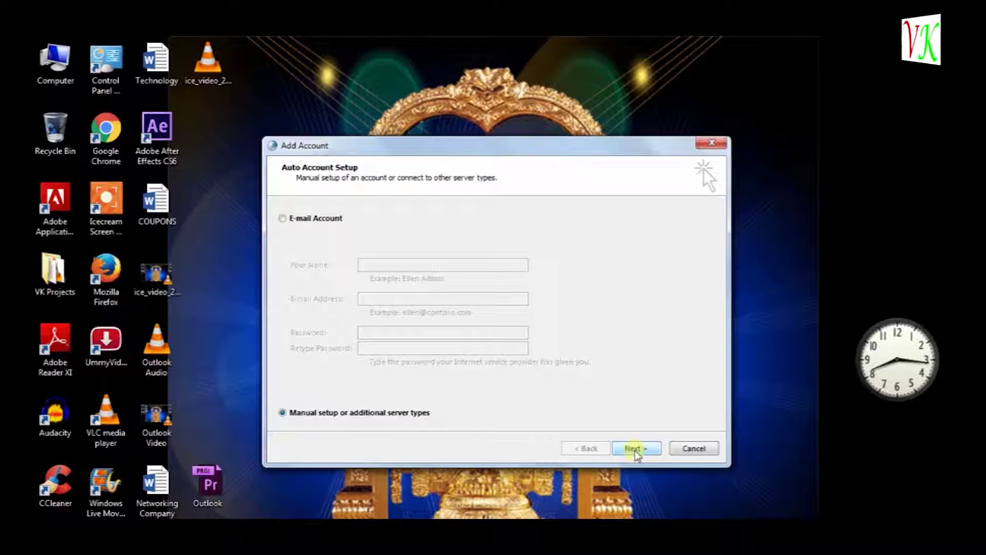
click(637, 448)
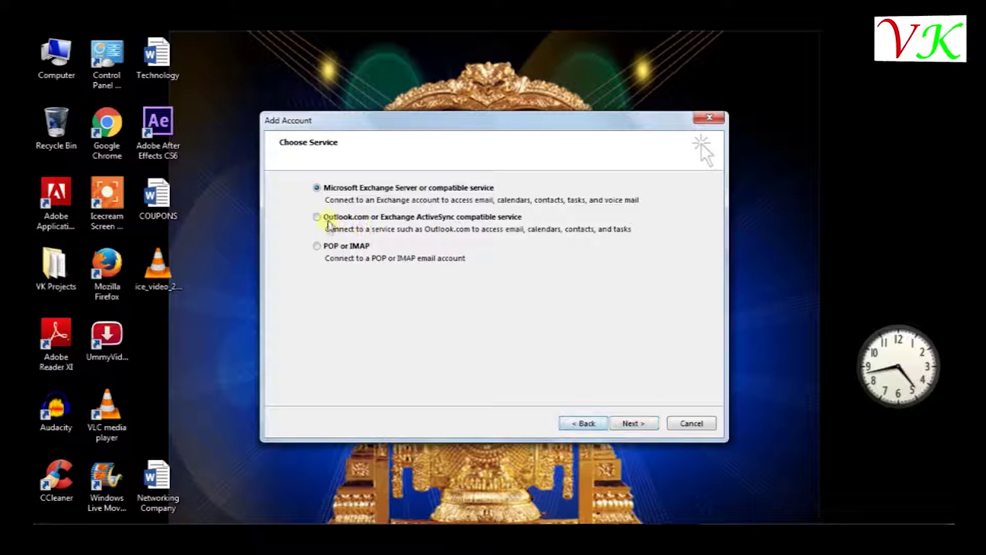
click(338, 247)
click(324, 249)
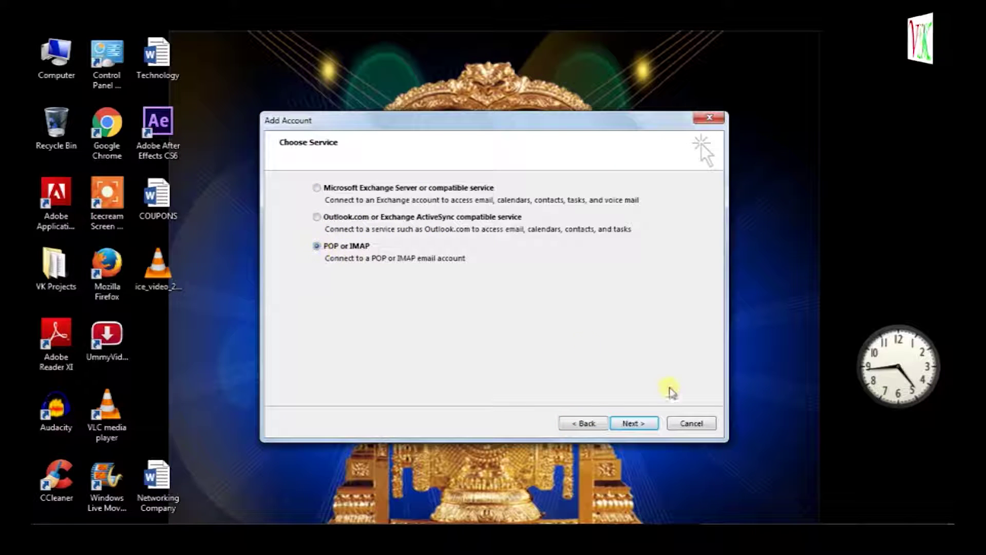
- Enter the account holder's name, e-mail address, and servers pop.gmail.com and smtp.gmail.com
click(634, 423)
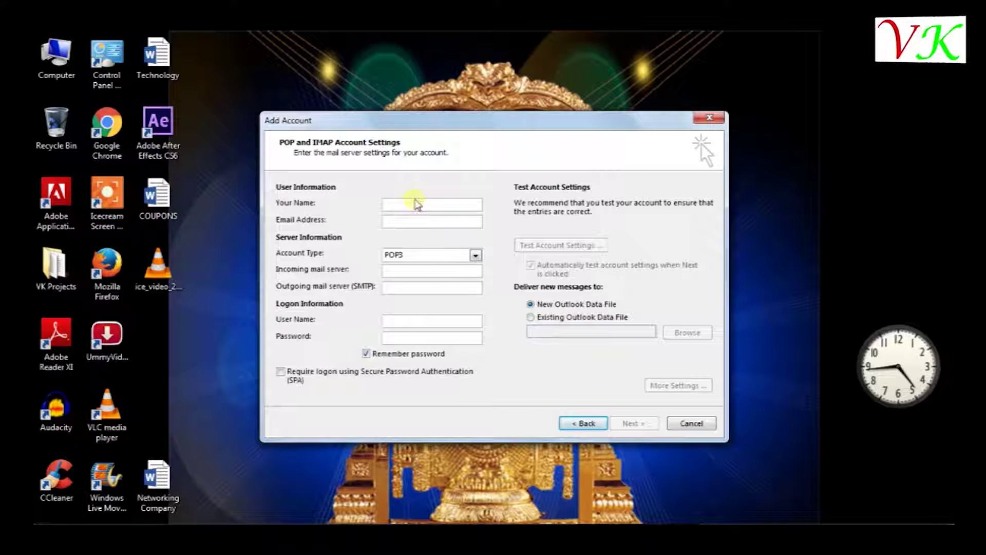
text(VINOD)
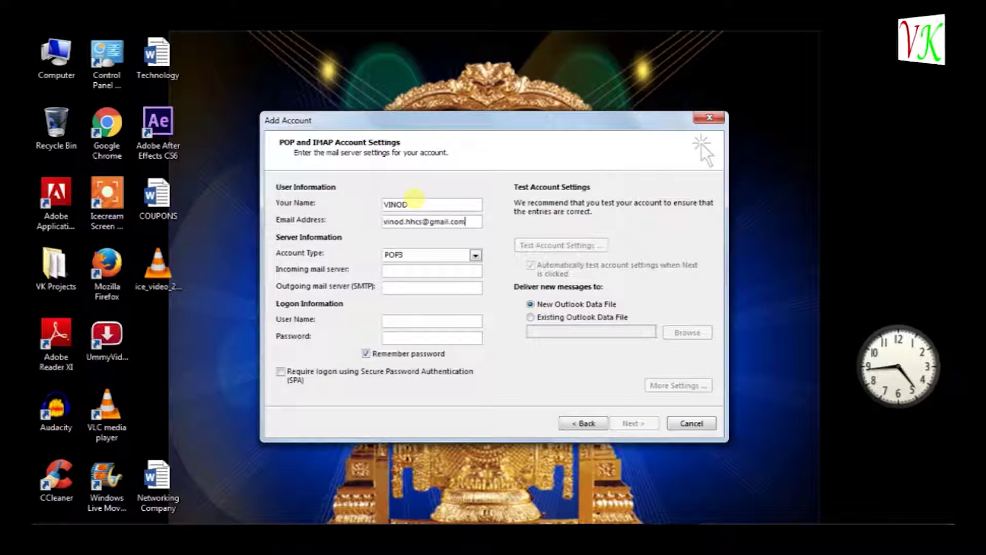
drag(469, 226, 370, 232)
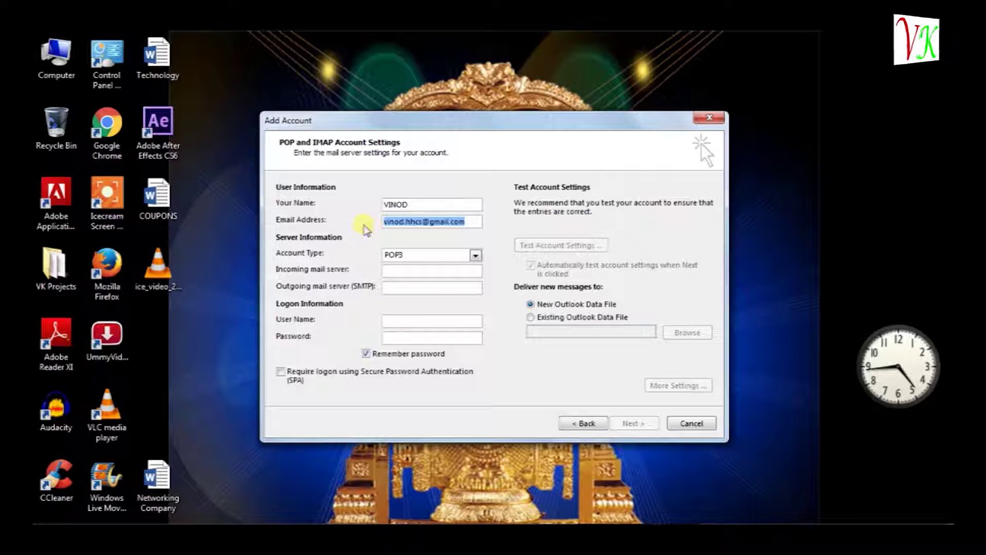
click(408, 271)
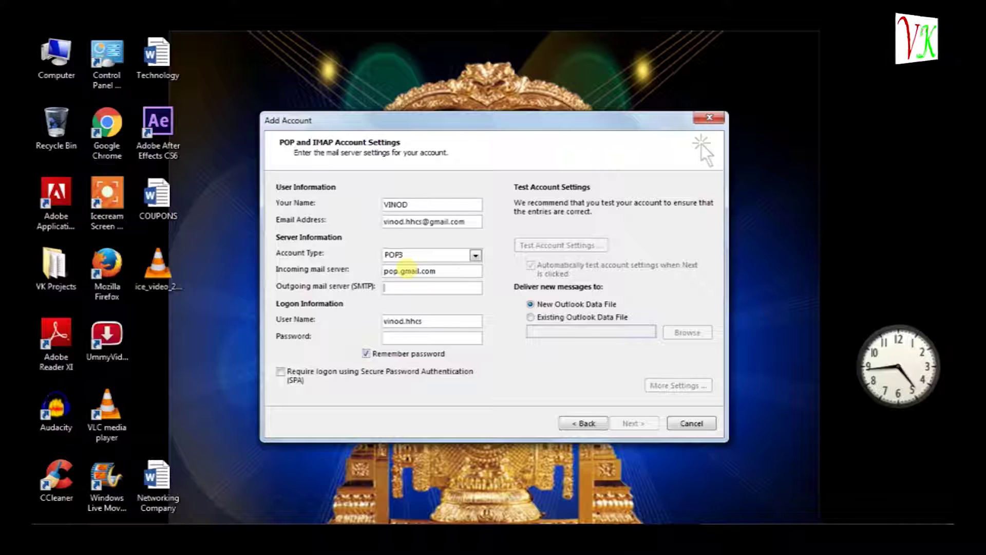
text(smtp.gmail.com)
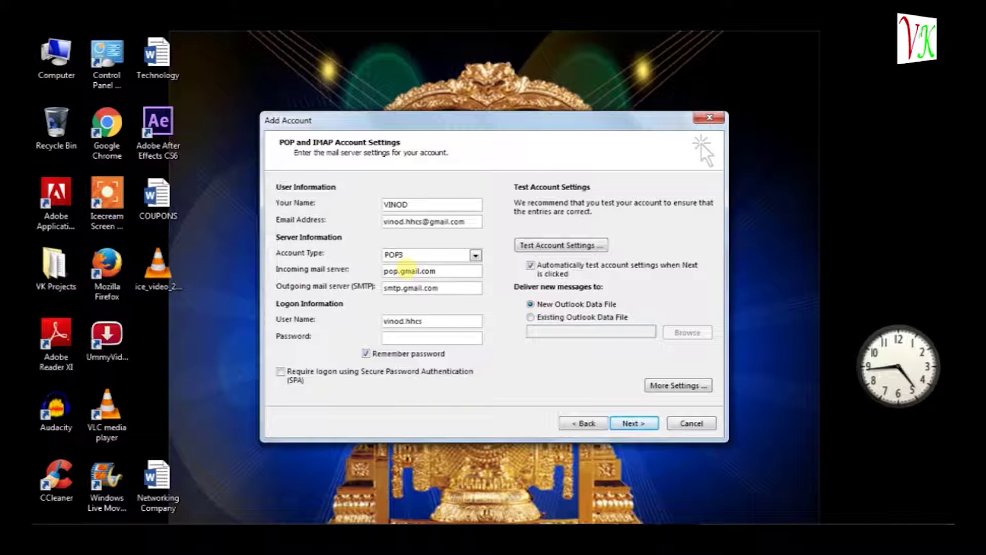
- Enter the account password, keep Remember password checked, and open More Settings
click(410, 339)
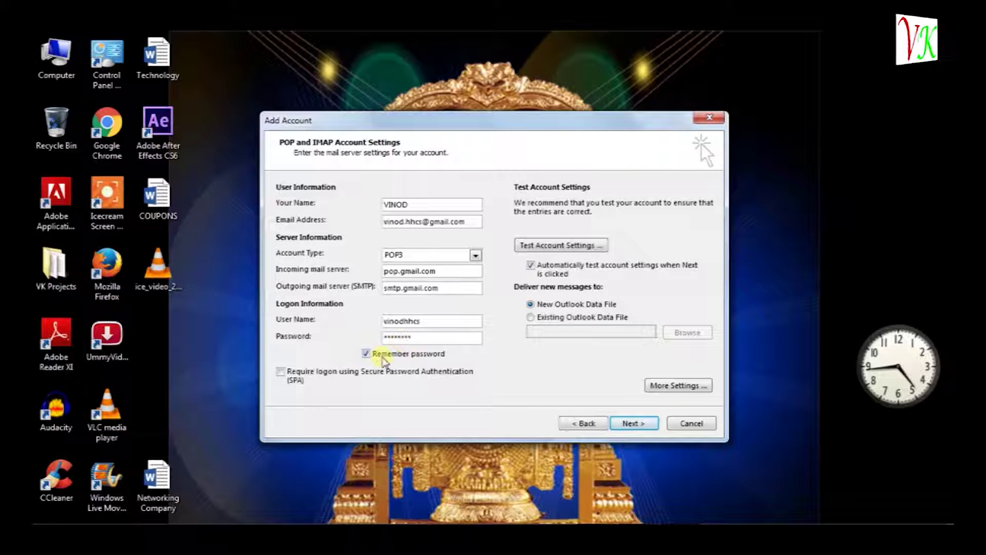
click(366, 353)
click(366, 354)
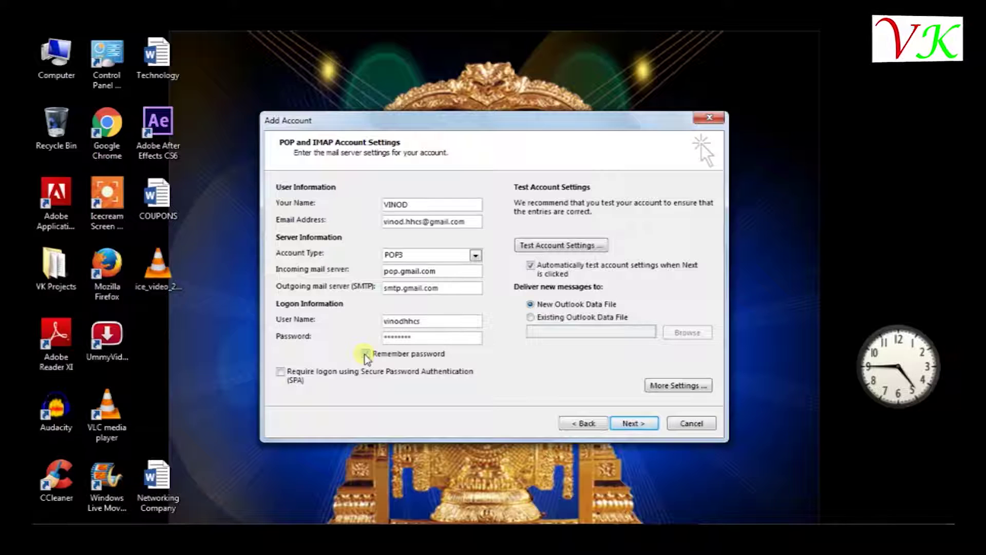
click(663, 387)
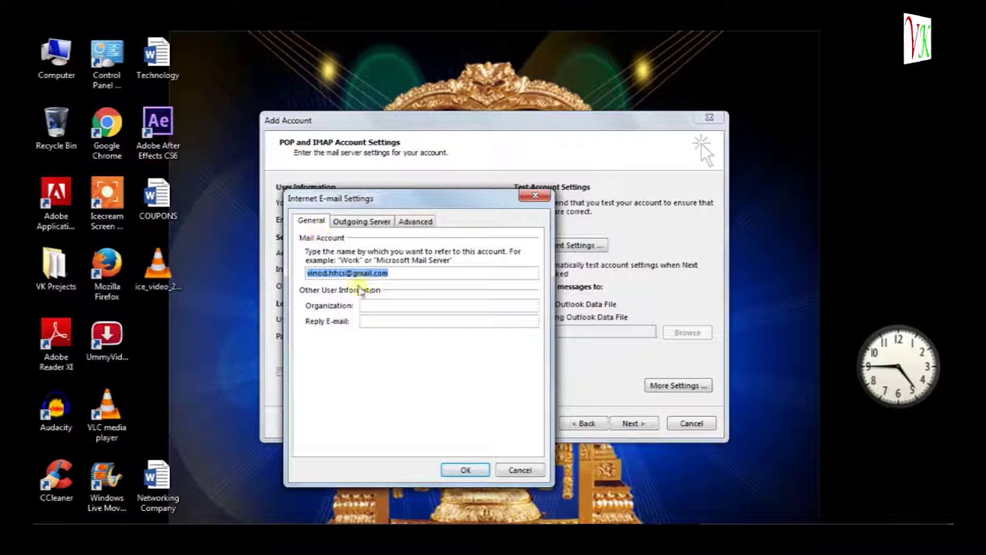
- Require outgoing SMTP authentication and set POP3 port 995 and SMTP port 465, both SSL
click(361, 232)
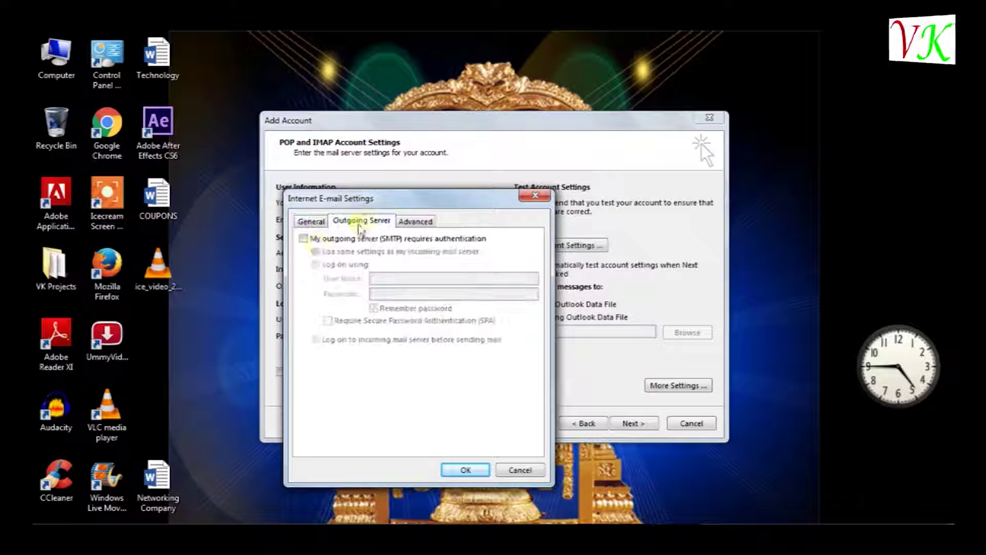
click(304, 240)
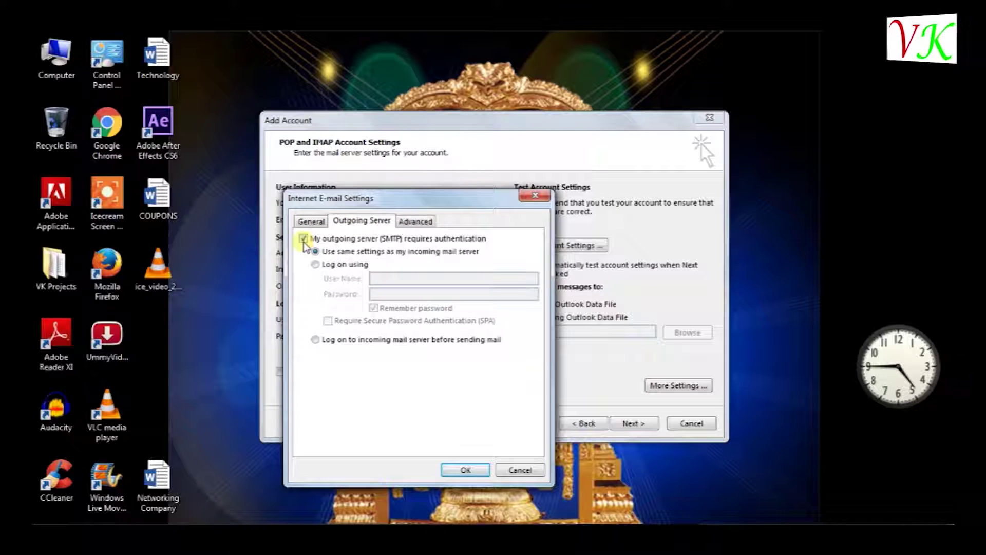
click(406, 220)
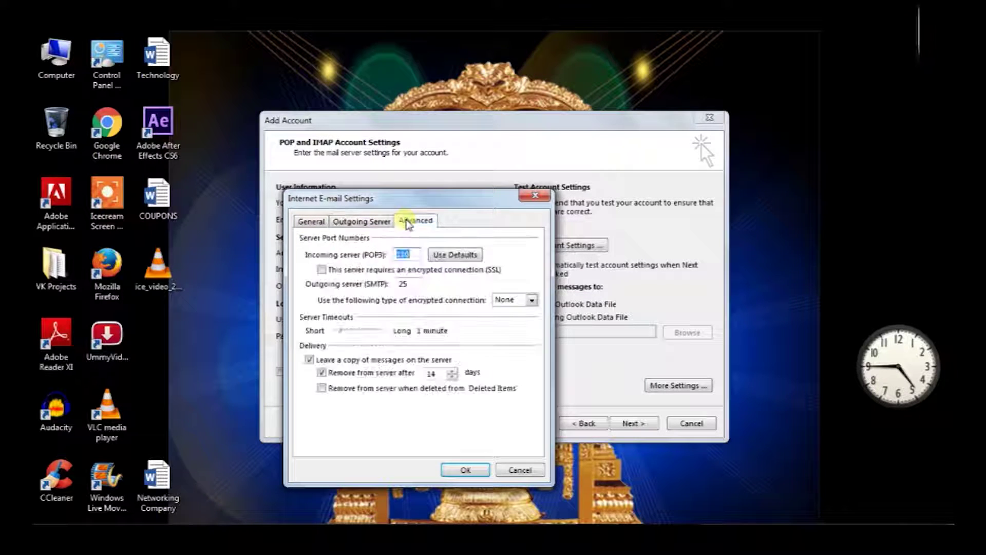
double_click(418, 255)
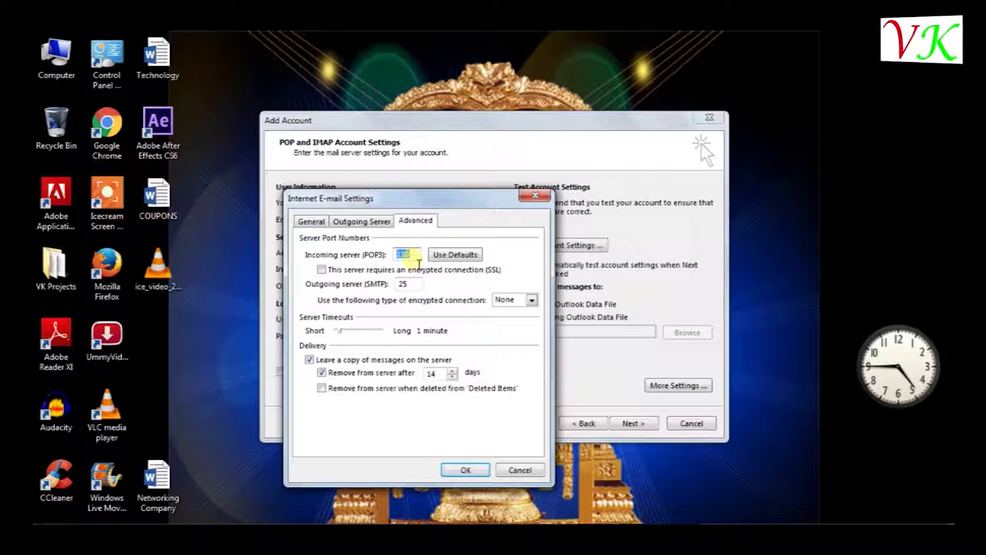
text(995)
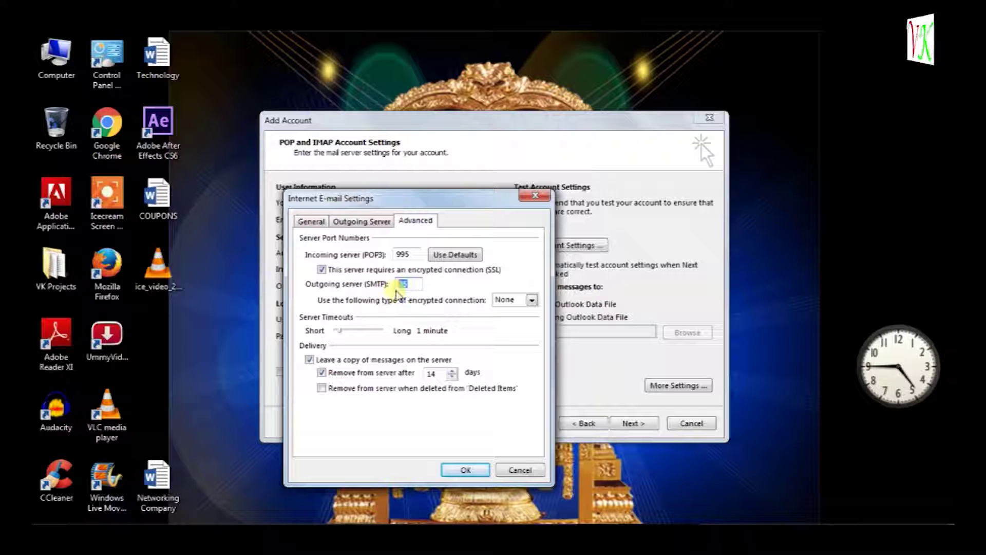
text(46)
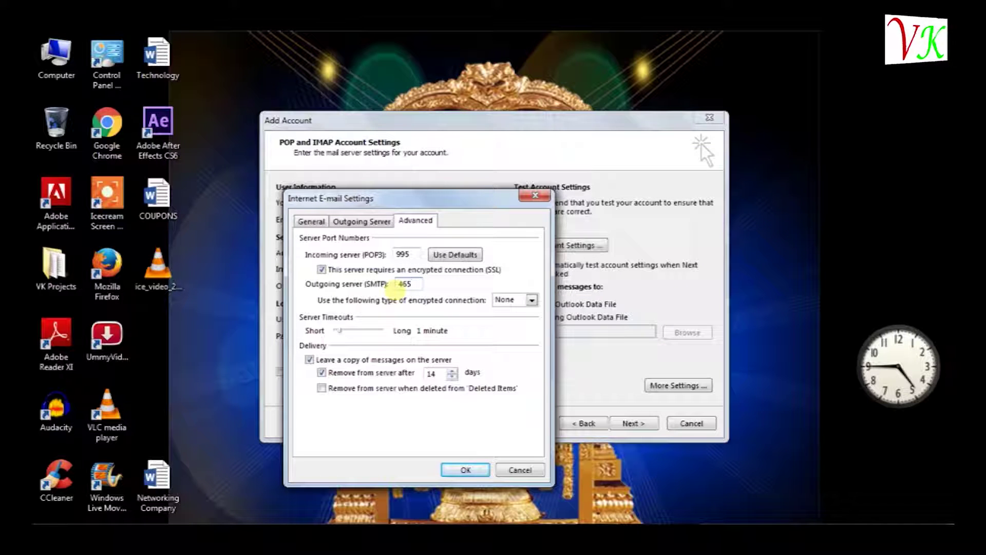
click(529, 300)
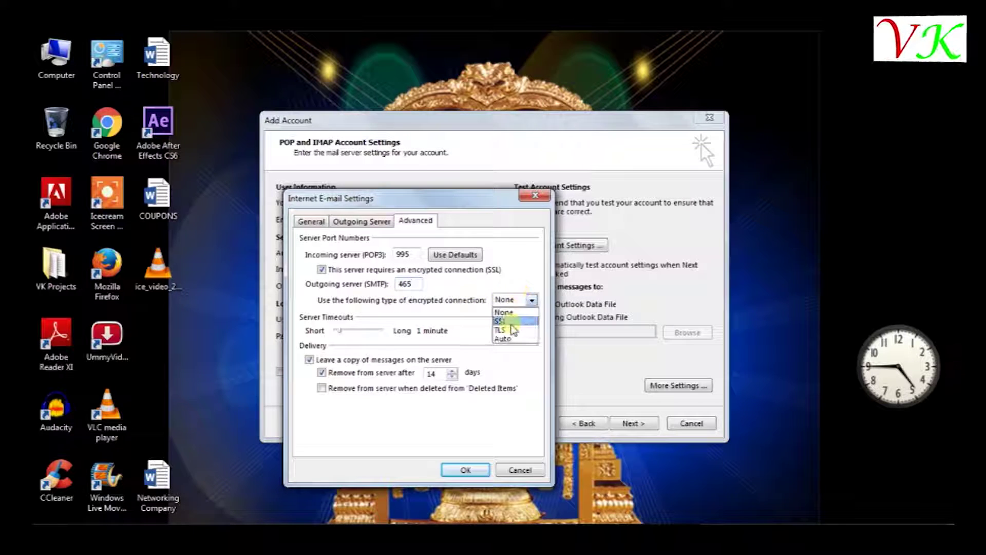
click(506, 321)
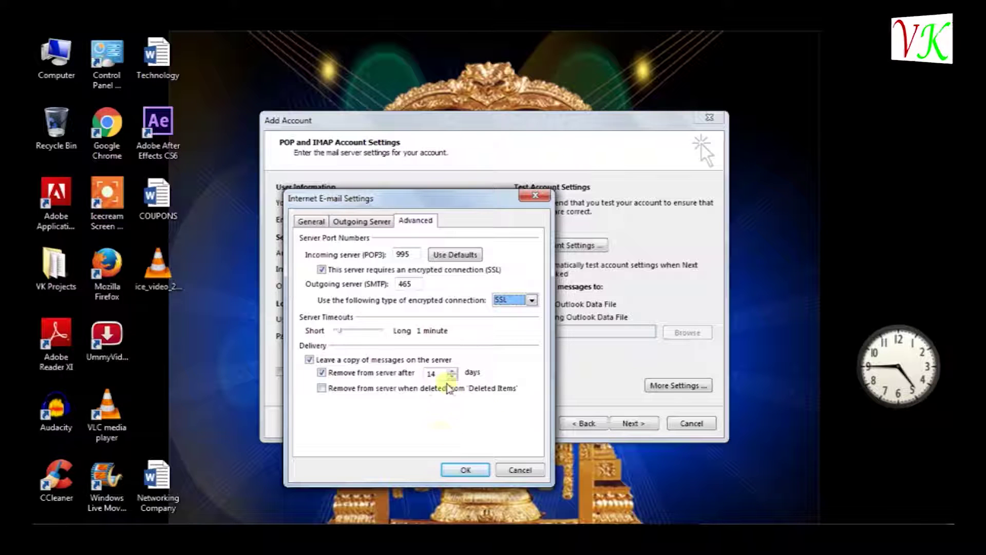
click(461, 469)
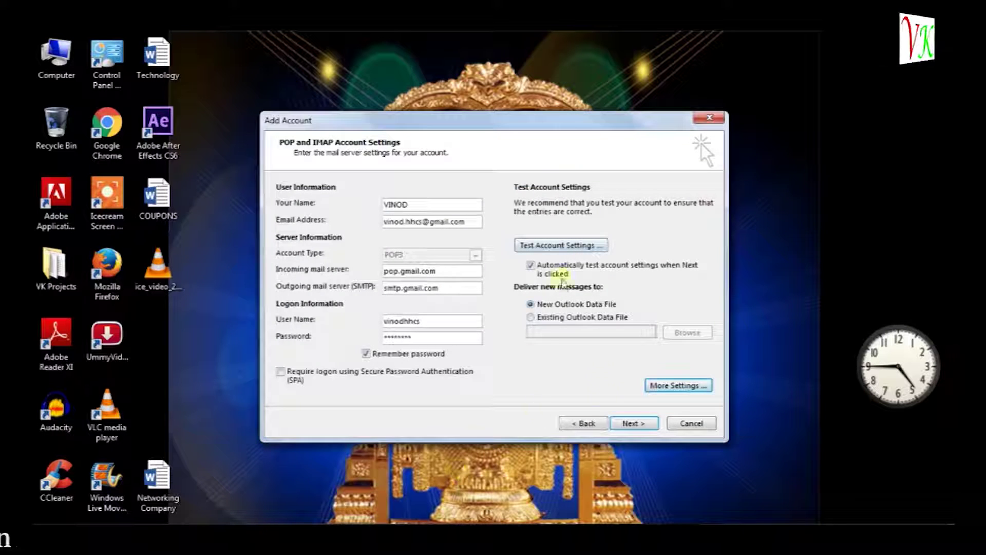
- Pass Test Account Settings and the automatic test, then finish adding the Gmail account
click(539, 249)
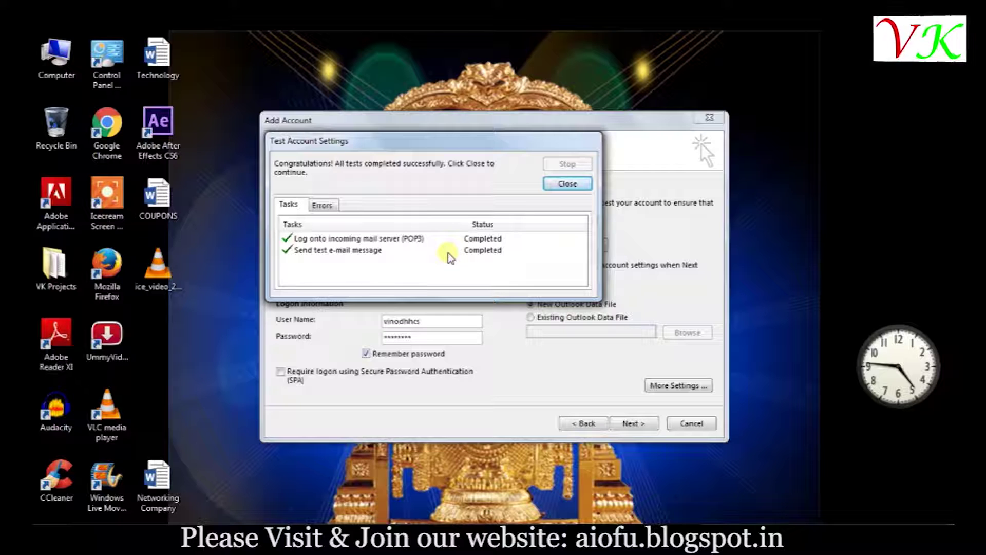
click(566, 185)
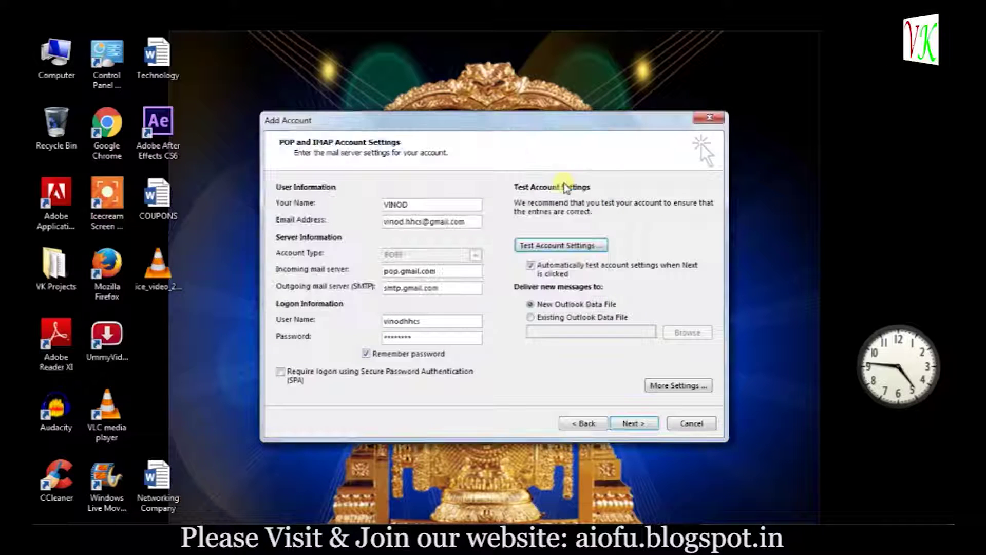
click(632, 423)
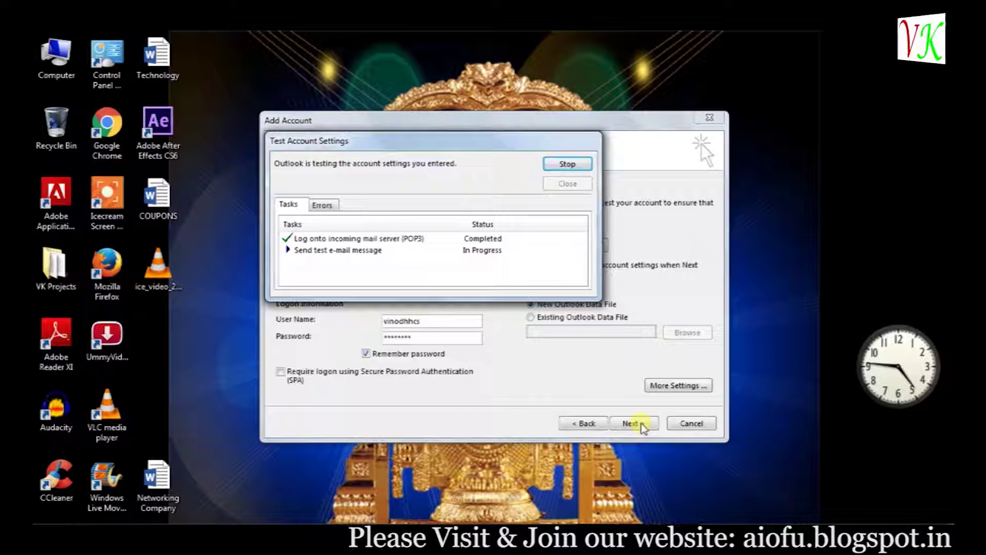
click(567, 184)
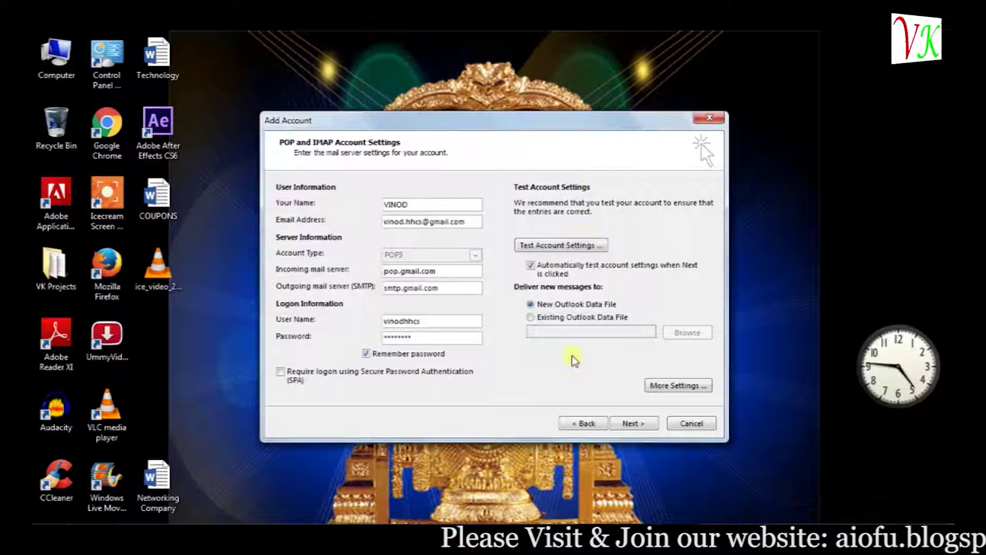
click(631, 422)
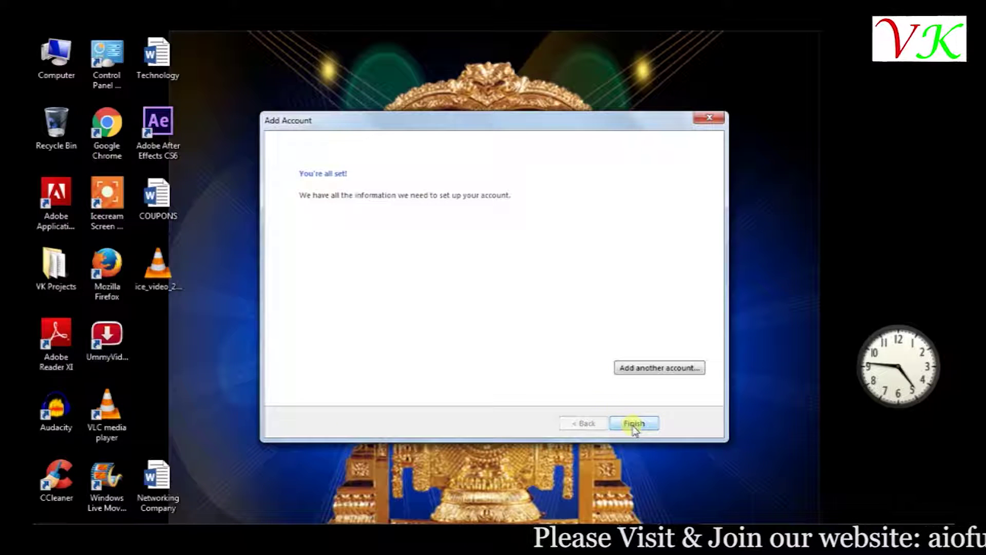
click(634, 423)
- Expand the Folder Pane and Favorites, view Sent Items and Deleted Items, then open the Inbox
right_click(703, 199)
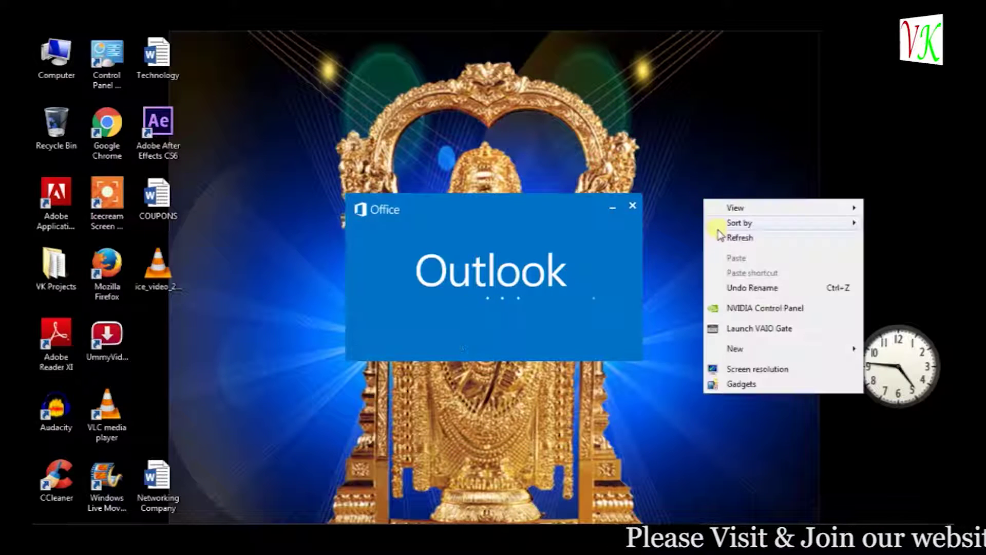
click(720, 237)
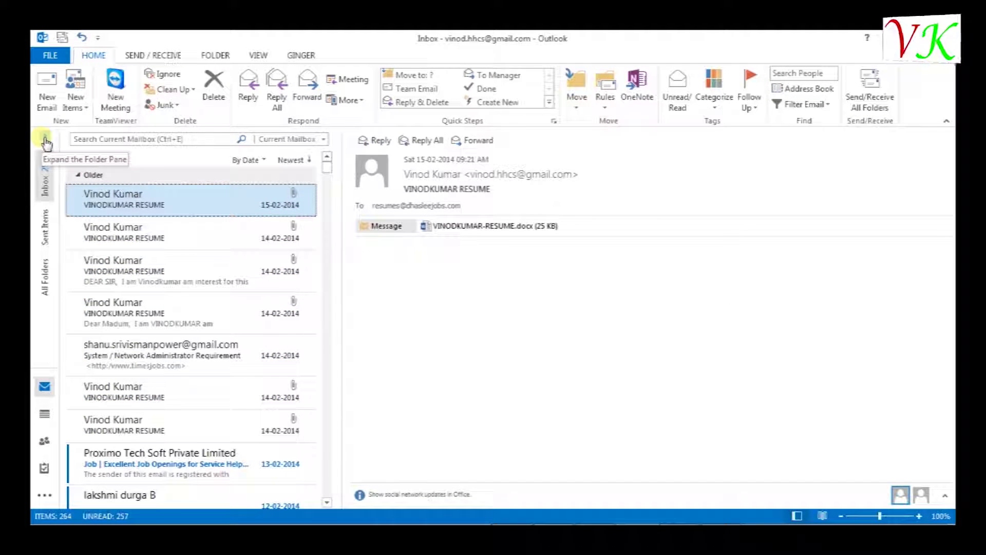
click(45, 139)
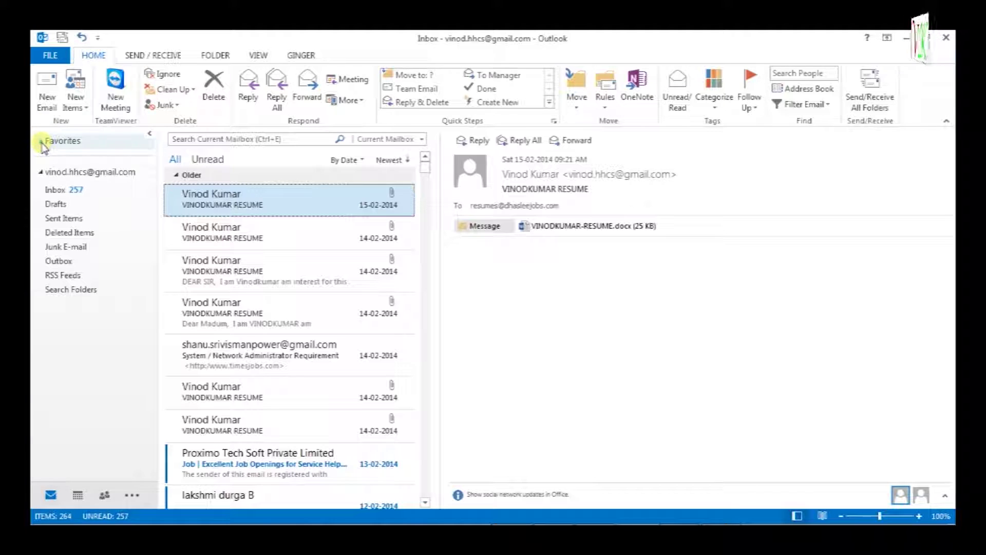
click(43, 140)
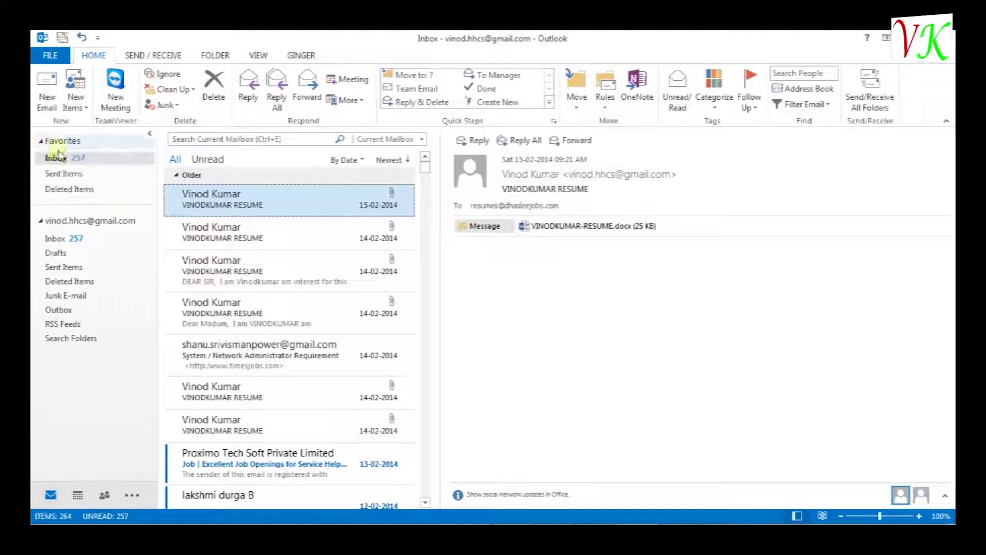
click(98, 174)
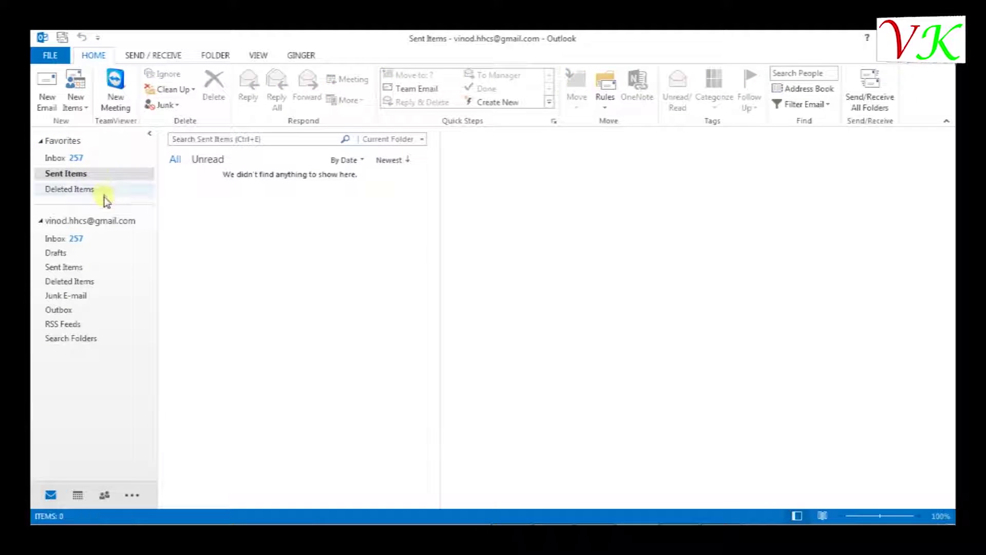
click(104, 192)
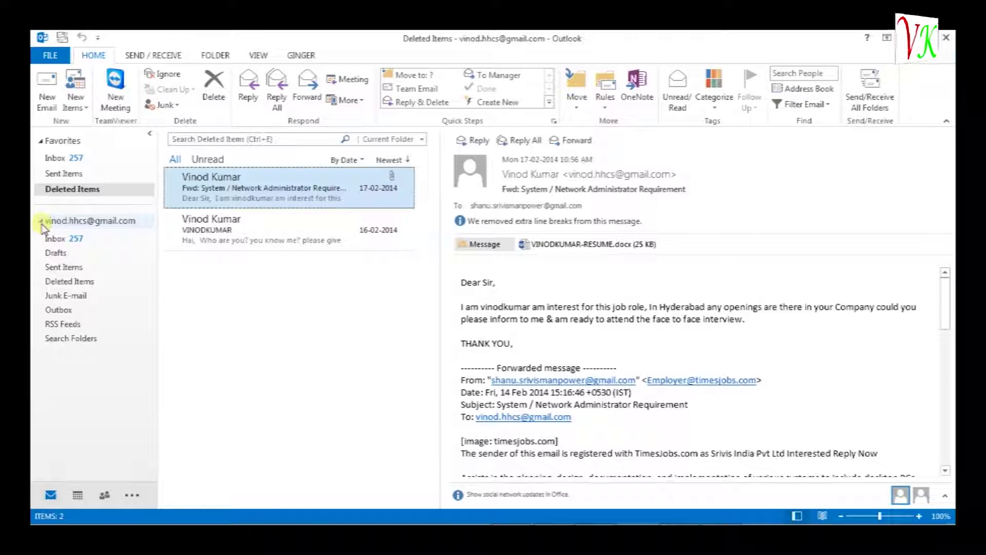
click(68, 237)
- Show the Send/Receive progress details while Gmail messages download into the Inbox
click(626, 517)
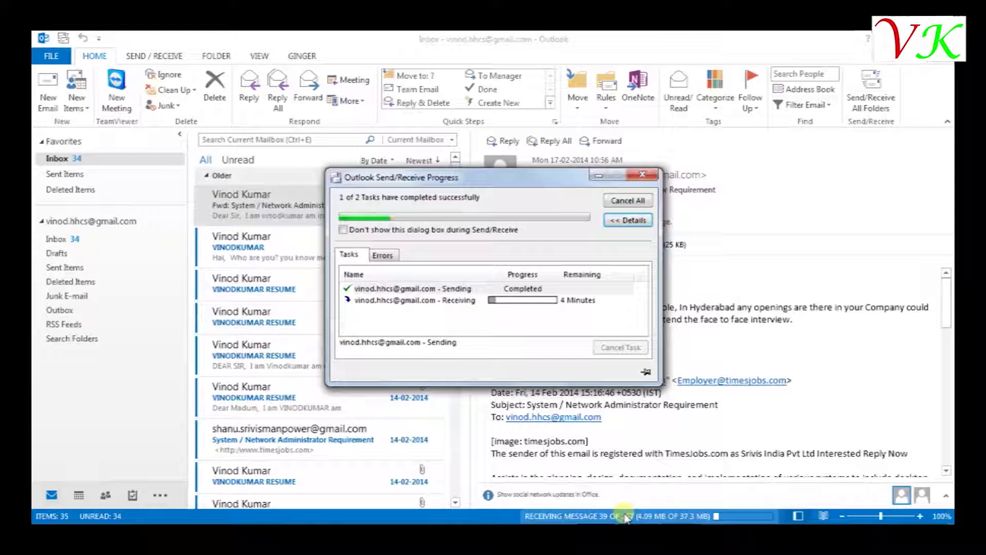